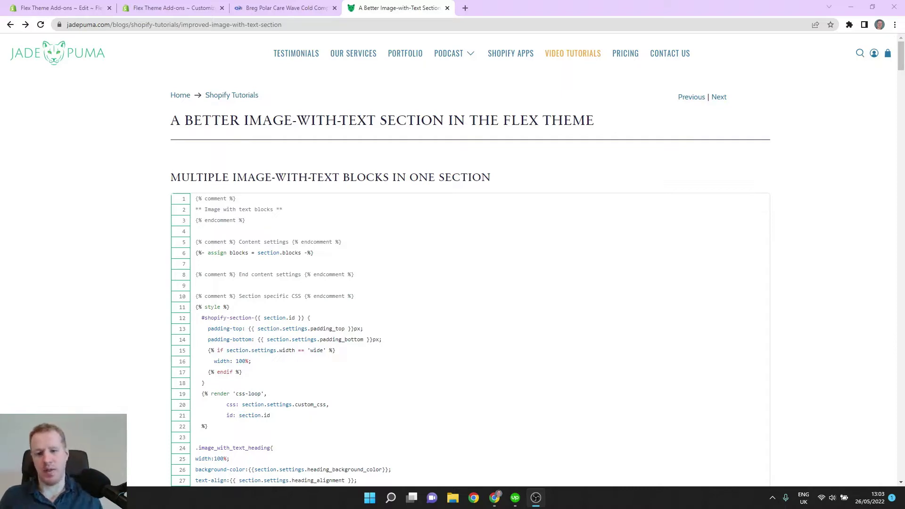
Scroll through the Breg Polar Care page's alternating Benefits rows, then return to the Shopify theme
left_click(252, 8)
scroll(77, 174, "up", 1)
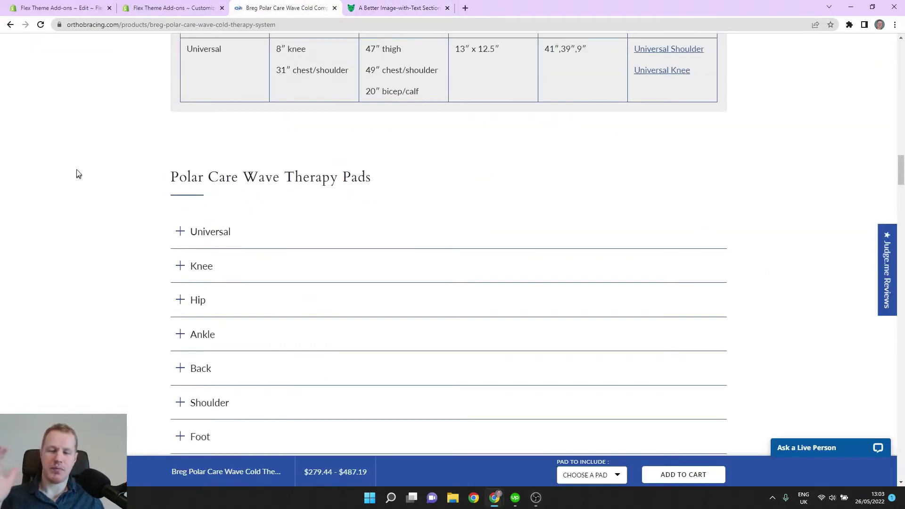
scroll(78, 173, "up", 5)
scroll(79, 173, "up", 6)
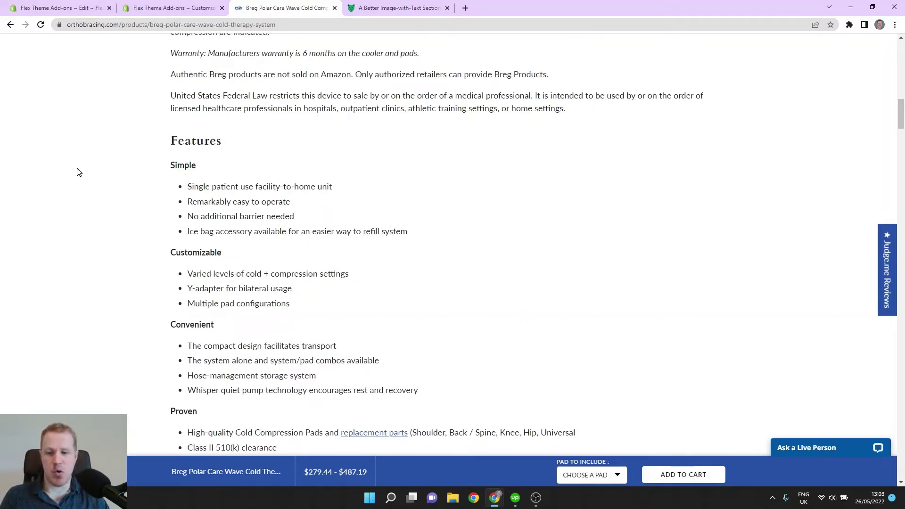
scroll(73, 177, "up", 10)
scroll(75, 179, "up", 3)
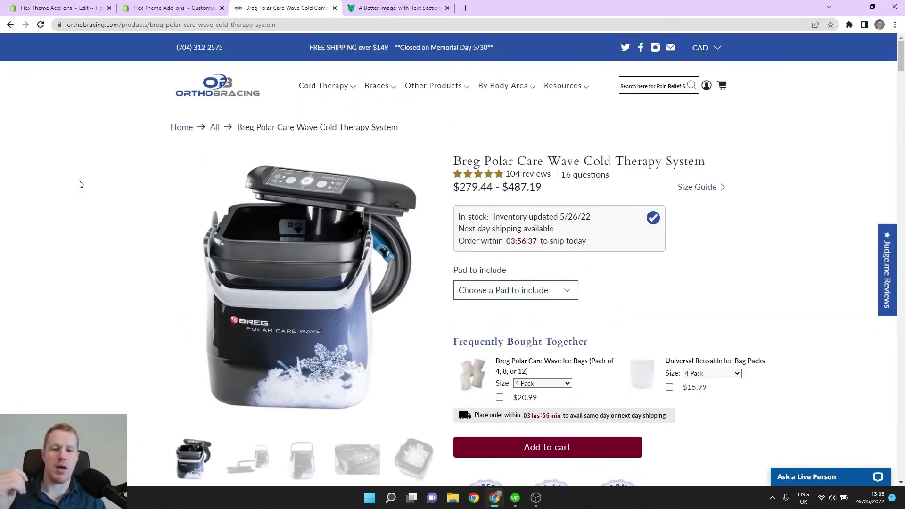
scroll(81, 184, "down", 1)
scroll(83, 205, "down", 4)
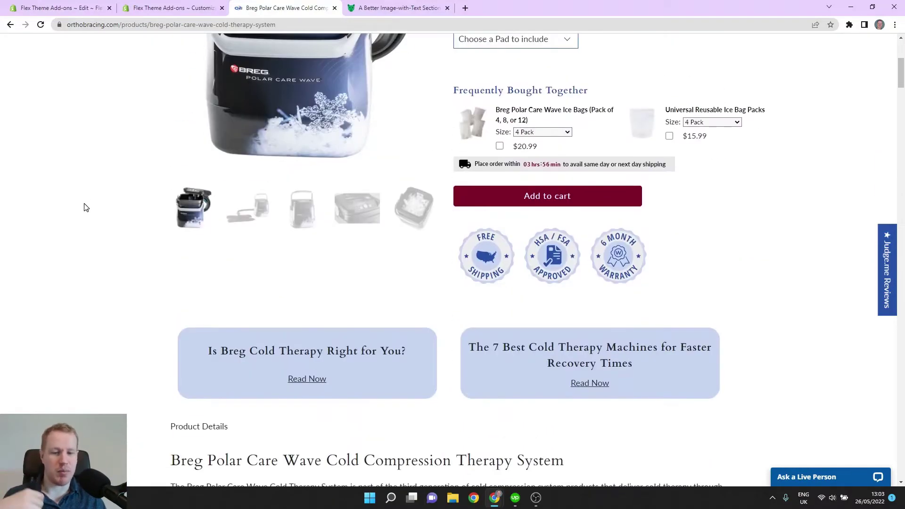
scroll(85, 205, "down", 3)
scroll(89, 206, "down", 5)
scroll(89, 203, "down", 6)
scroll(91, 198, "down", 5)
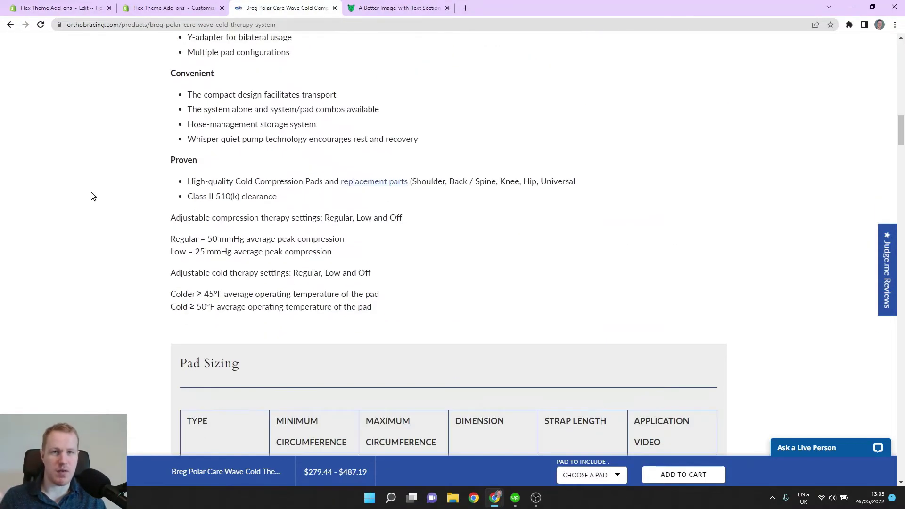
scroll(91, 198, "down", 6)
scroll(92, 201, "down", 1)
scroll(91, 201, "down", 4)
scroll(93, 201, "down", 5)
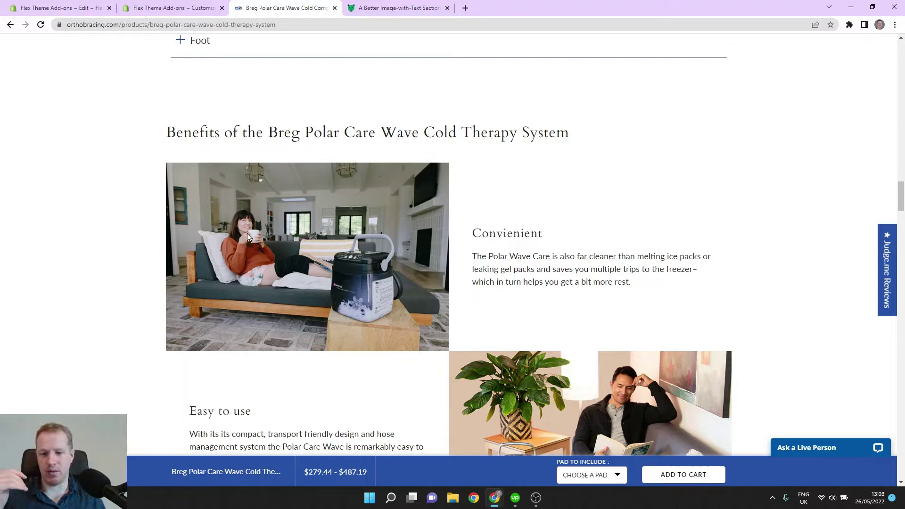
scroll(193, 214, "down", 3)
scroll(222, 196, "down", 2)
scroll(222, 196, "down", 1)
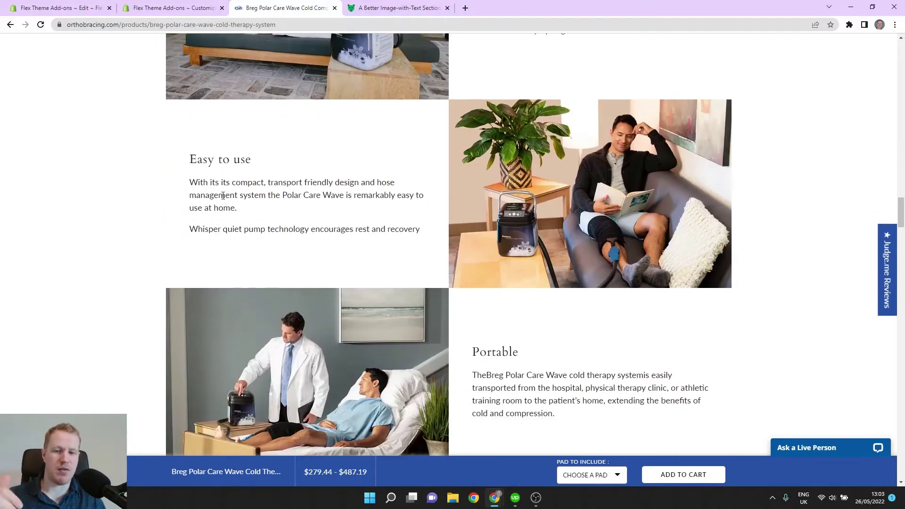
scroll(222, 196, "down", 2)
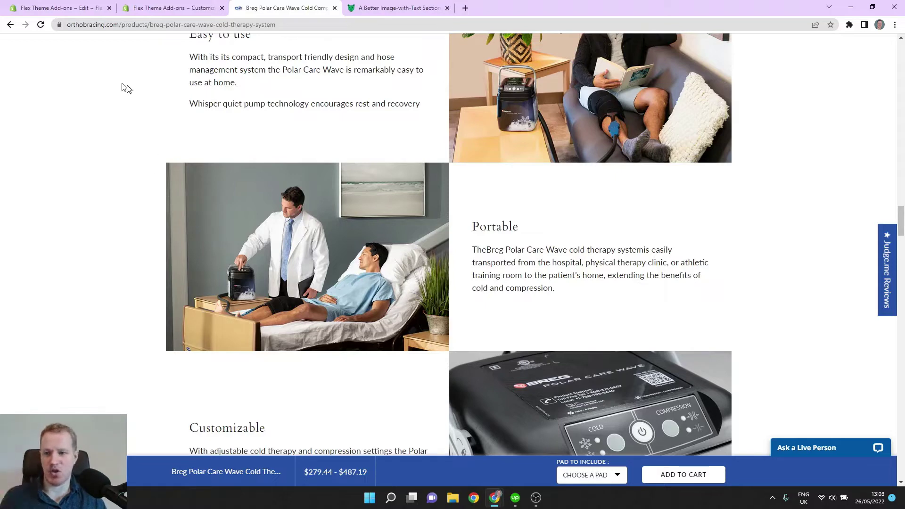
left_click(54, 6)
left_click(160, 7)
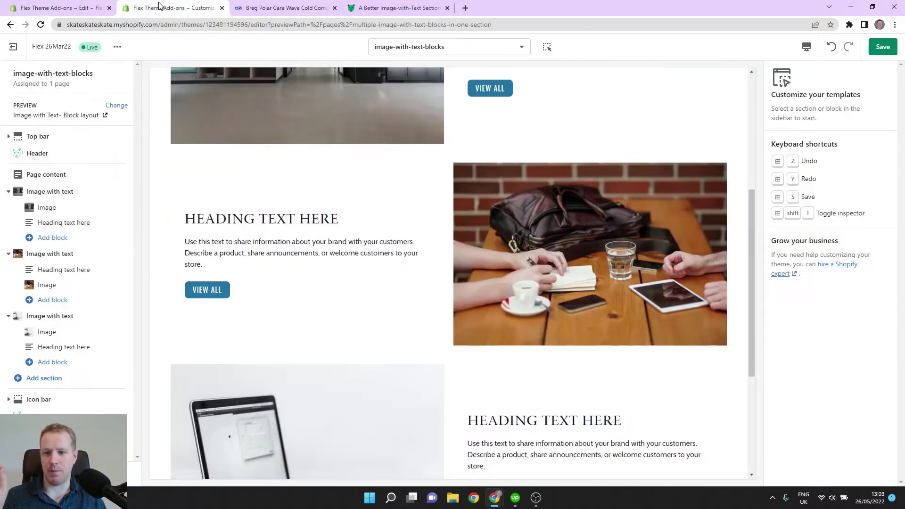
scroll(275, 255, "up", 5)
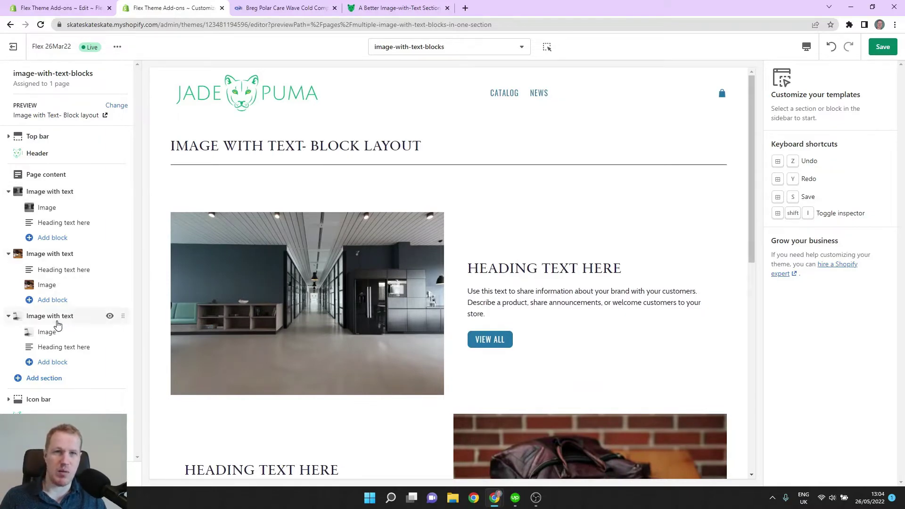
scroll(356, 269, "down", 3)
scroll(356, 269, "down", 5)
scroll(356, 271, "down", 2)
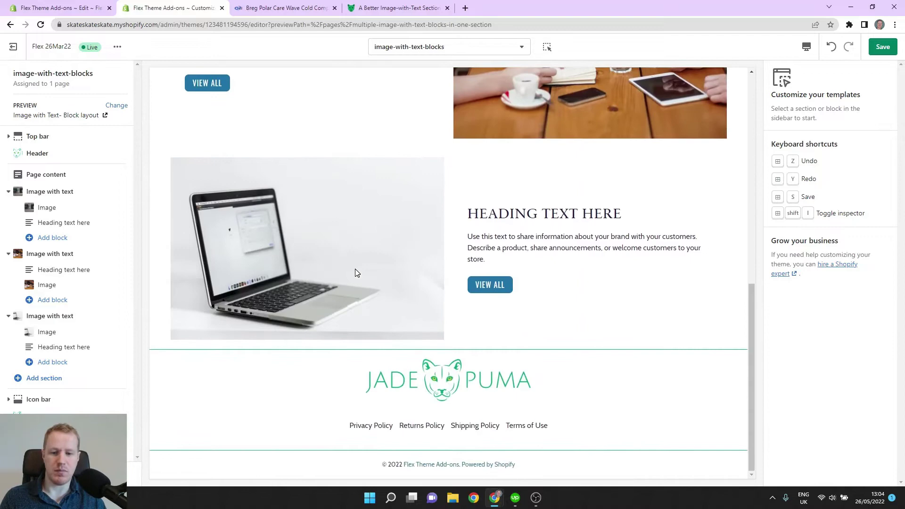
scroll(356, 273, "up", 8)
scroll(355, 268, "down", 3)
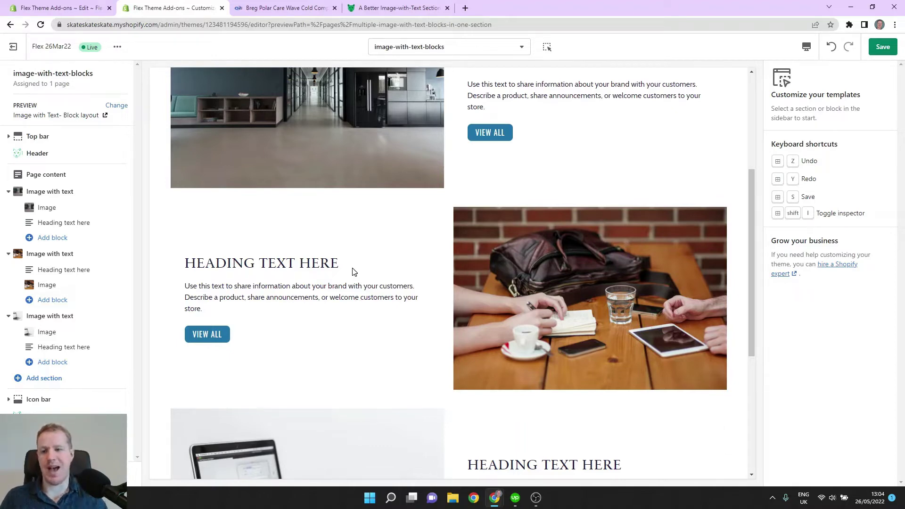
Under Sections in the theme code editor, create a section file named image-with-text-blocks.liquid
left_click(73, 12)
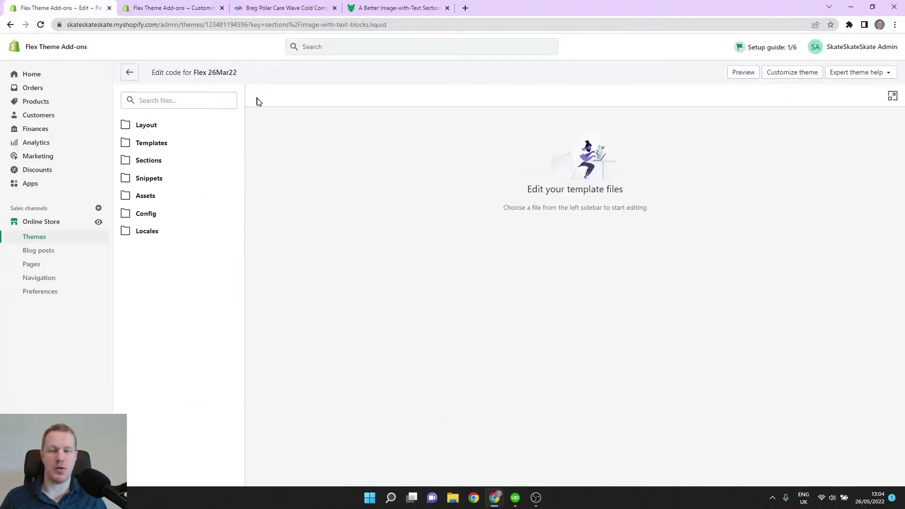
left_click(130, 163)
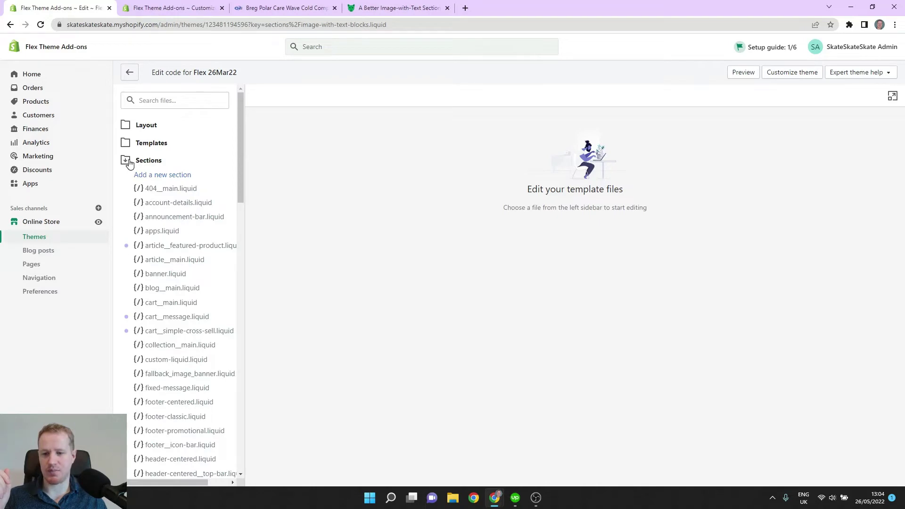
left_click(156, 175)
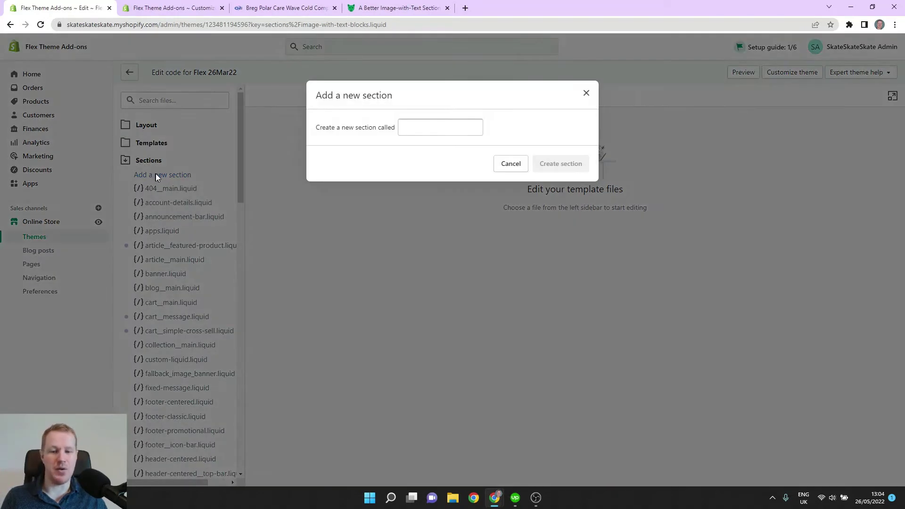
left_click(420, 129)
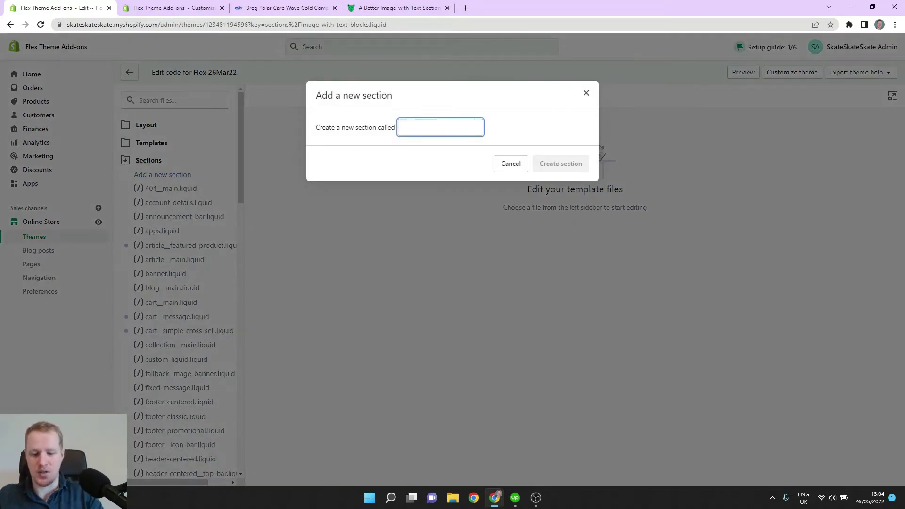
type("image-with-te")
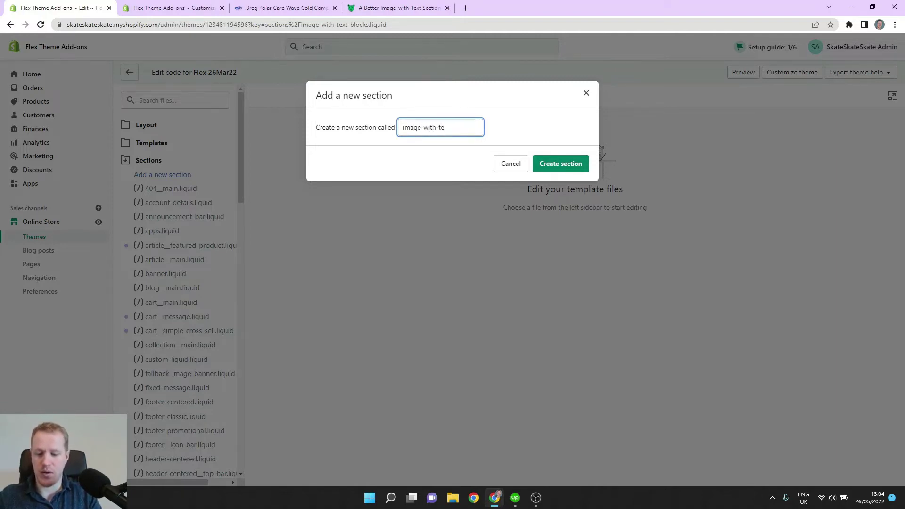
type("xt-blocks")
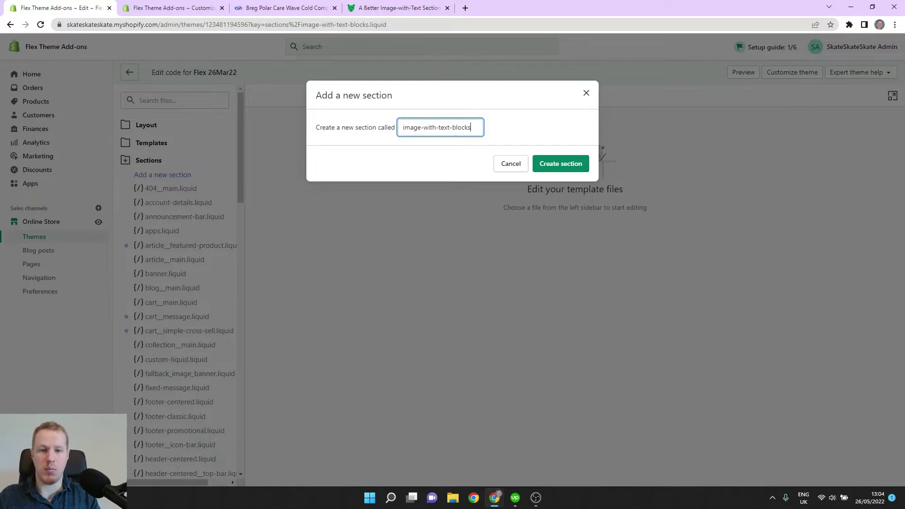
type(".l")
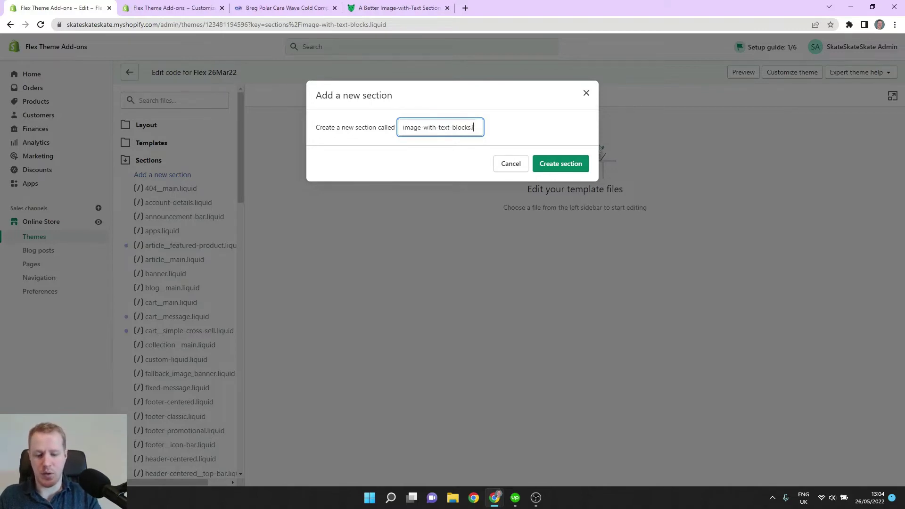
type("iquid")
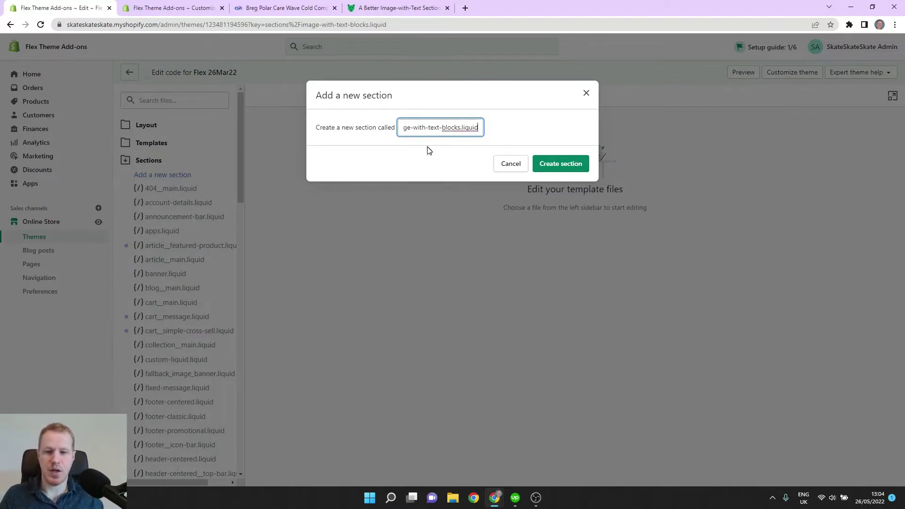
left_click(556, 166)
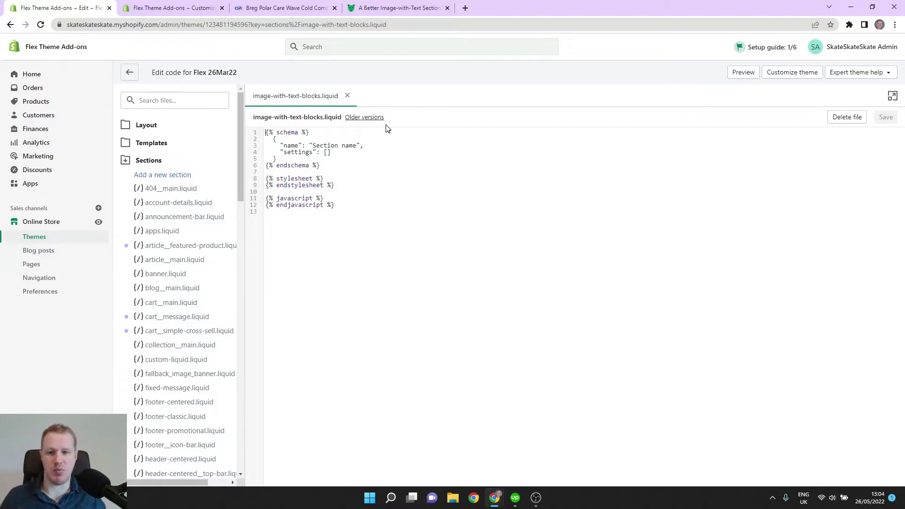
Open the JadePuma tutorial's image-with-text-blocks code as raw text and select all of it
left_click(379, 10)
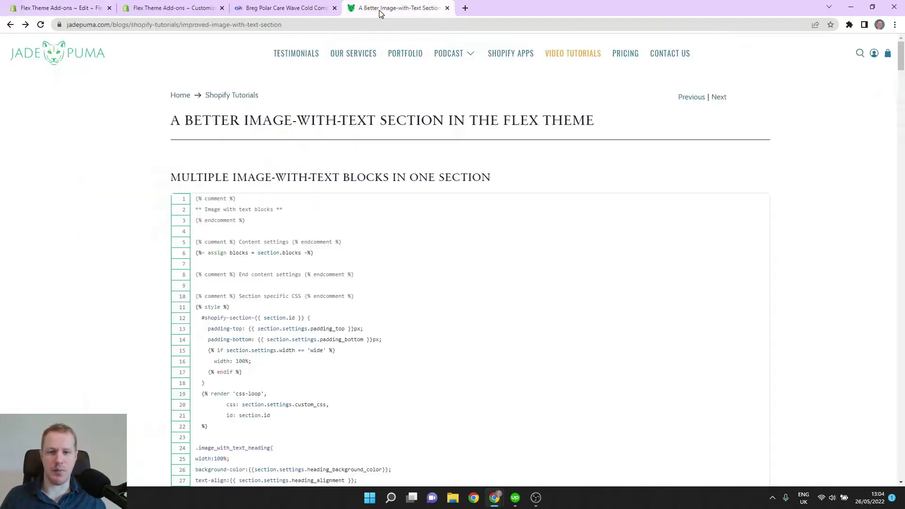
scroll(260, 267, "down", 3)
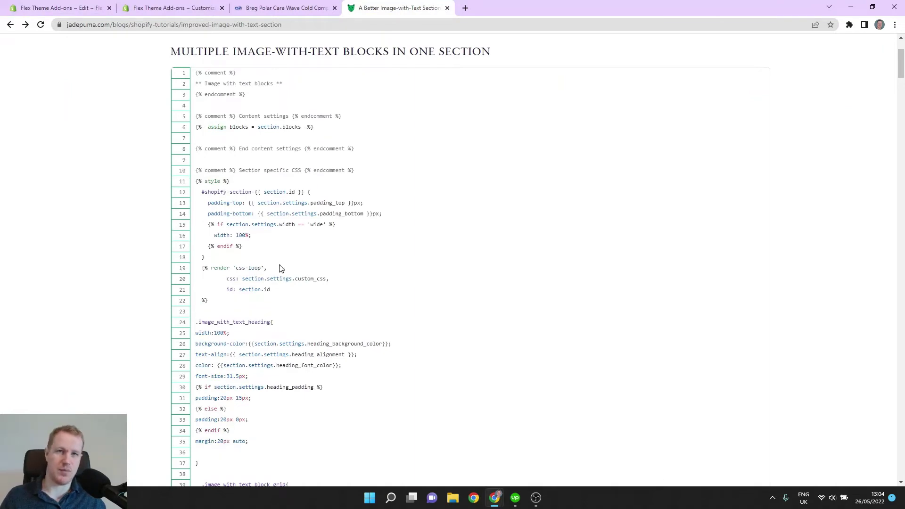
scroll(421, 255, "down", 5)
scroll(421, 254, "down", 6)
scroll(421, 254, "down", 15)
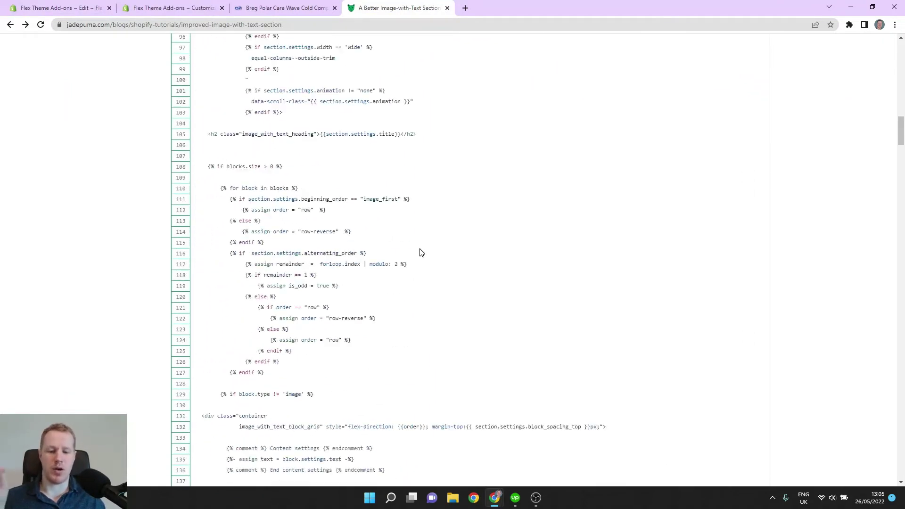
scroll(421, 253, "down", 15)
scroll(422, 253, "down", 15)
scroll(422, 253, "down", 15)
scroll(422, 253, "down", 15)
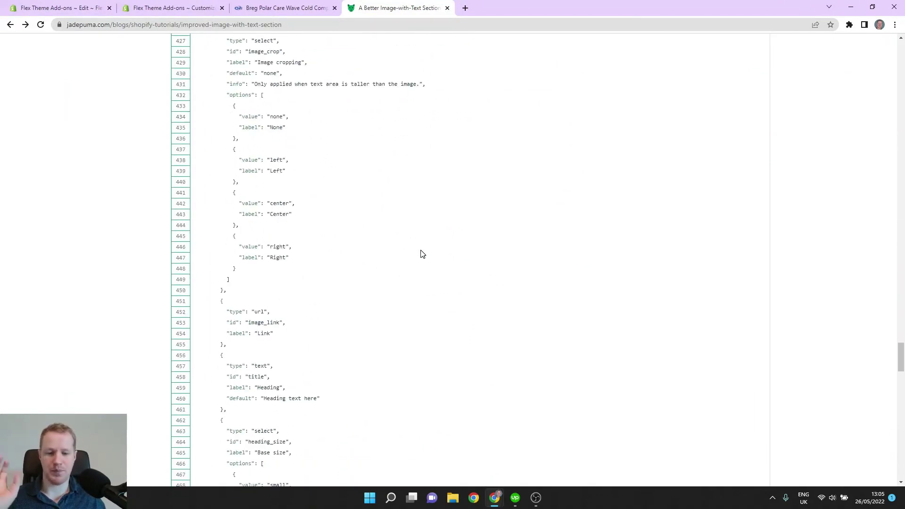
scroll(423, 253, "down", 15)
scroll(423, 252, "down", 15)
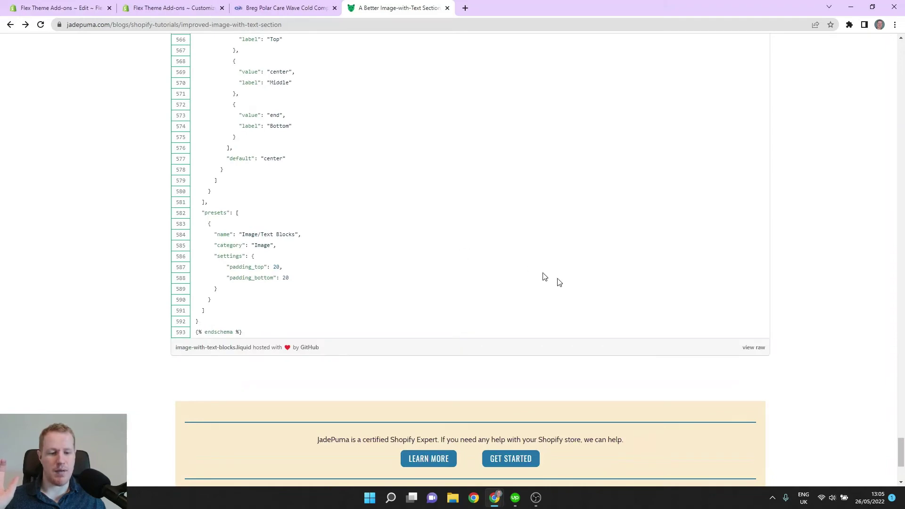
left_click(748, 350)
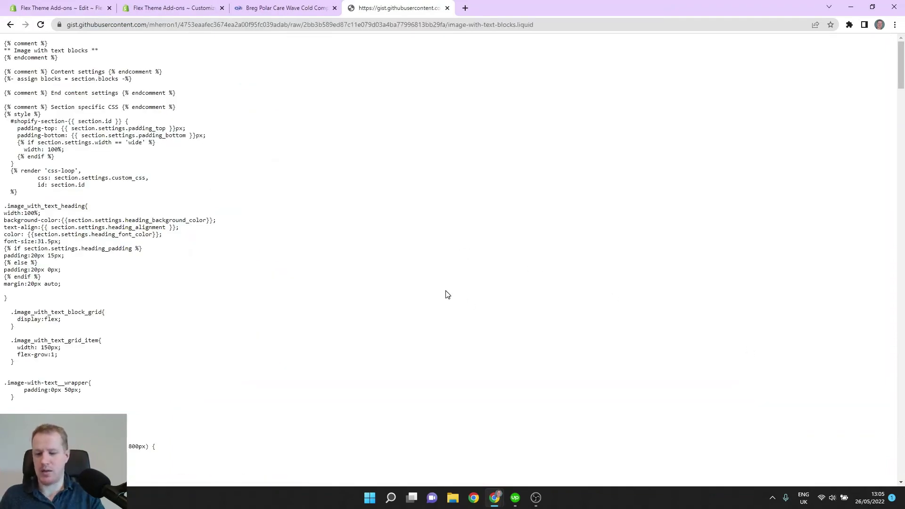
key("ctrl+a")
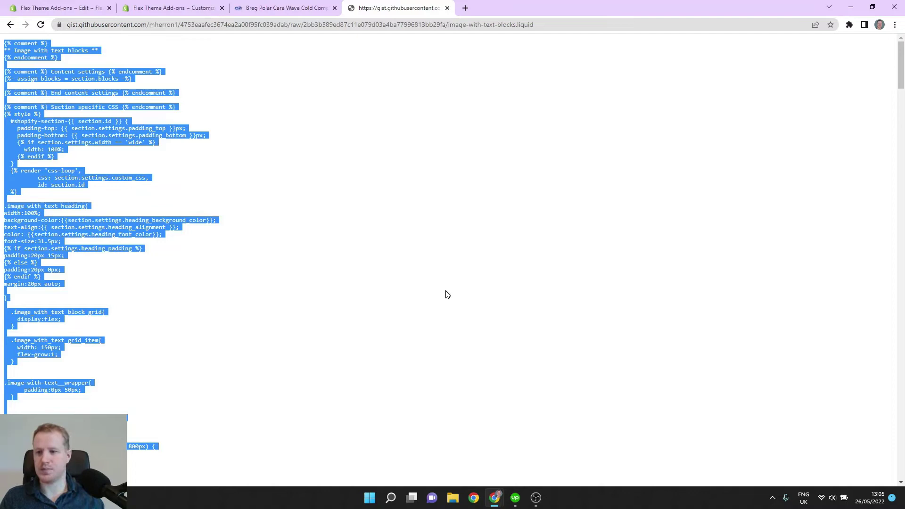
left_click(65, 11)
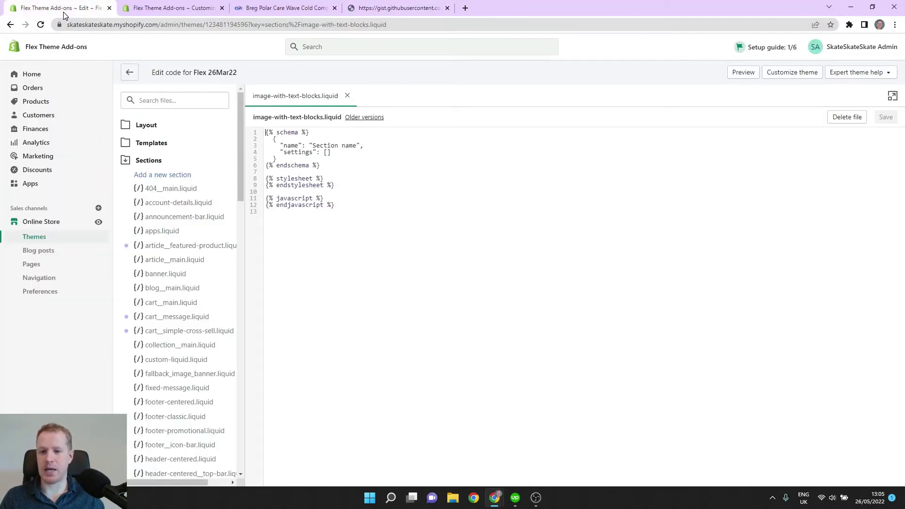
Swap the file's default stub for the pasted 593-line tutorial code and save it
left_click(366, 213)
key("ctrl+a")
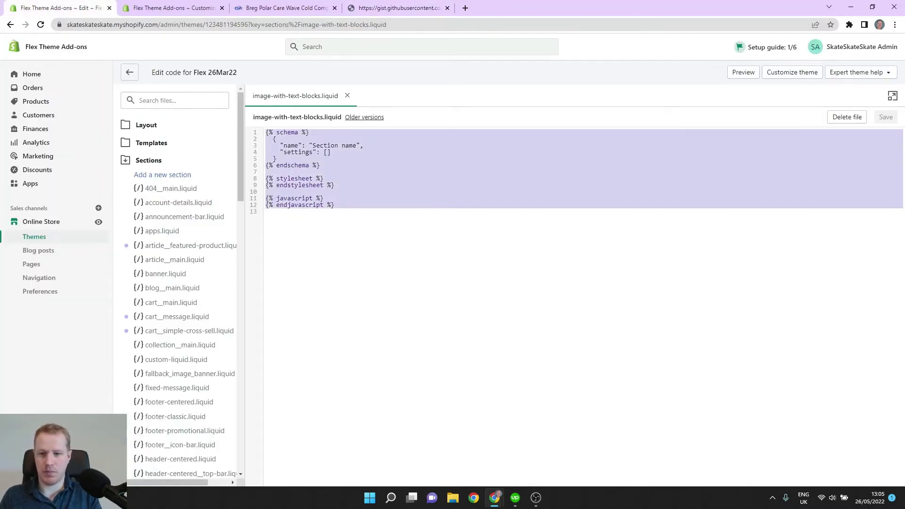
key("BackSpace")
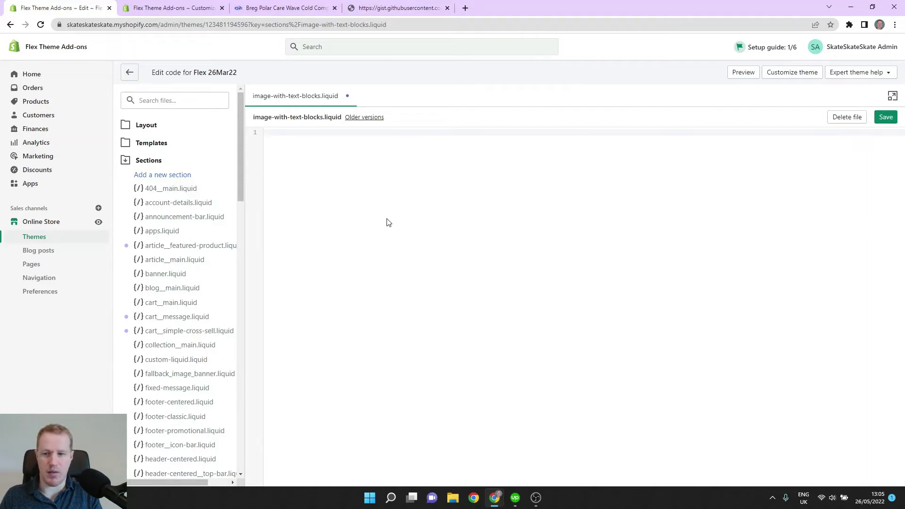
key("ctrl+v")
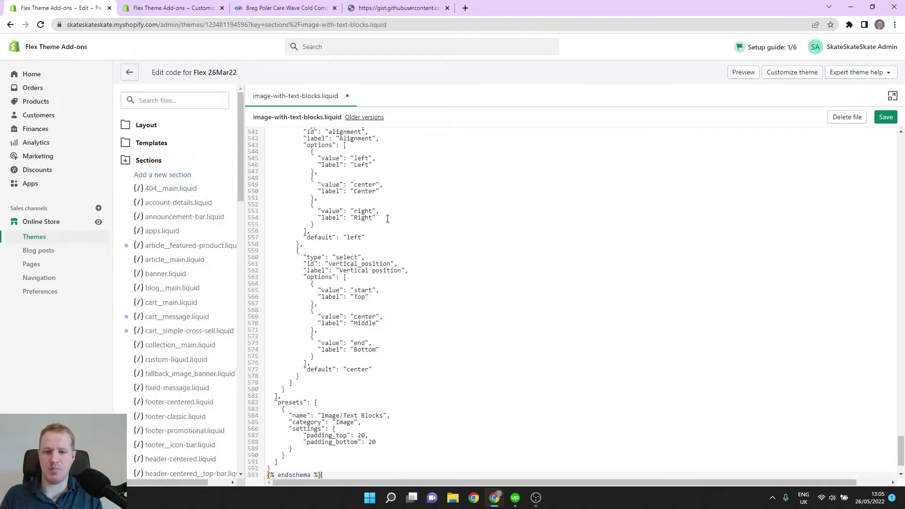
left_click(889, 119)
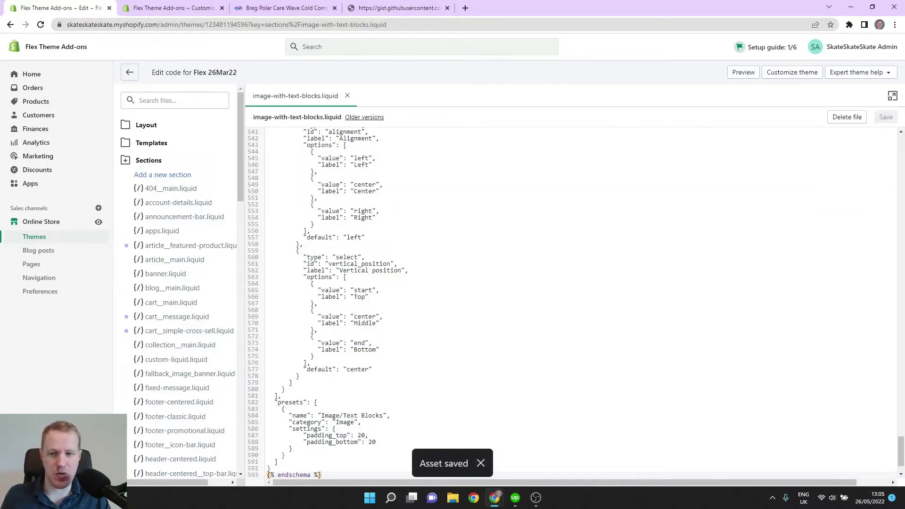
Reload the theme customizer and unhide the first and third Image with text sections
left_click(169, 11)
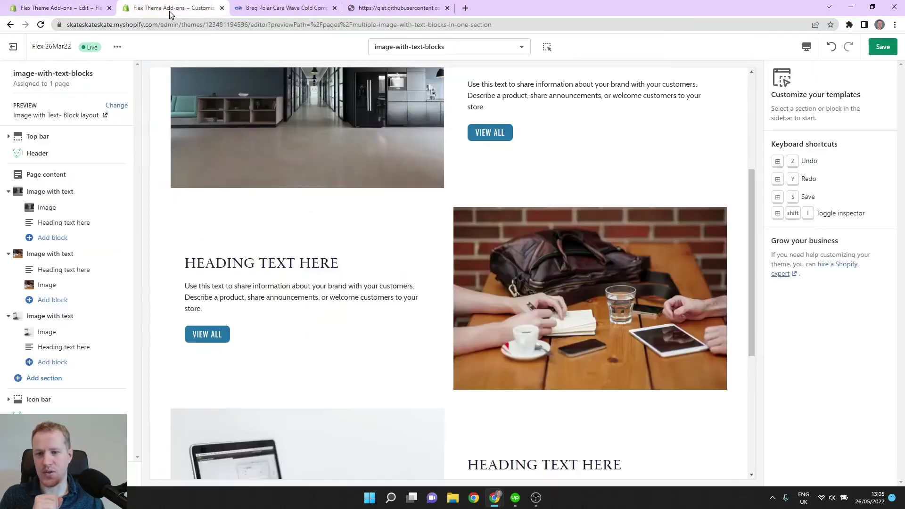
left_click(41, 24)
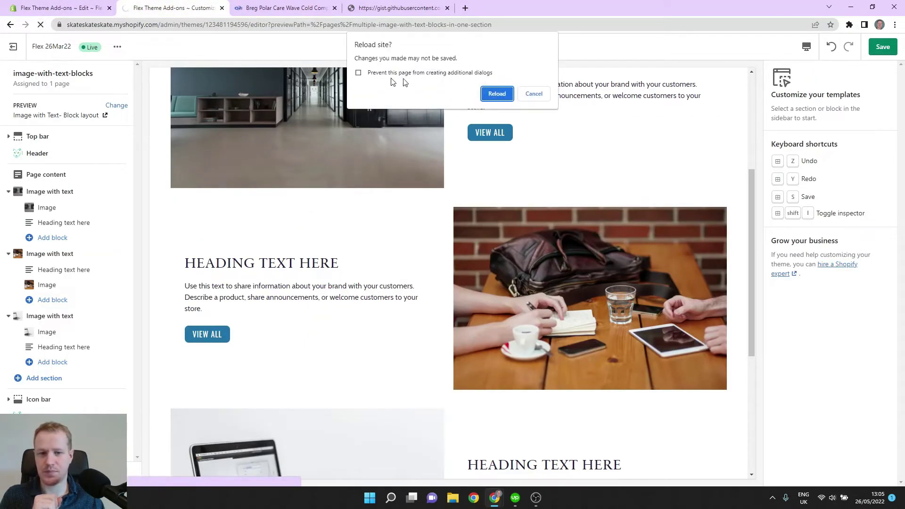
left_click(493, 93)
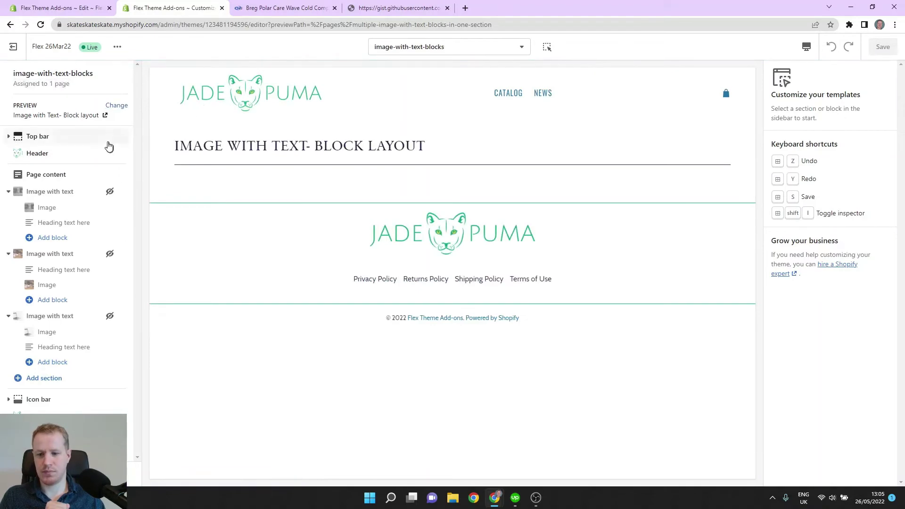
left_click(109, 191)
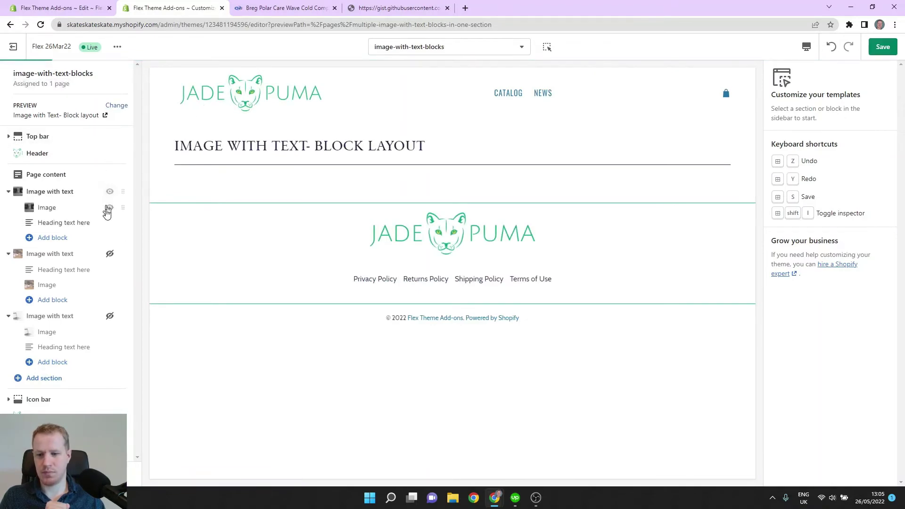
left_click(110, 316)
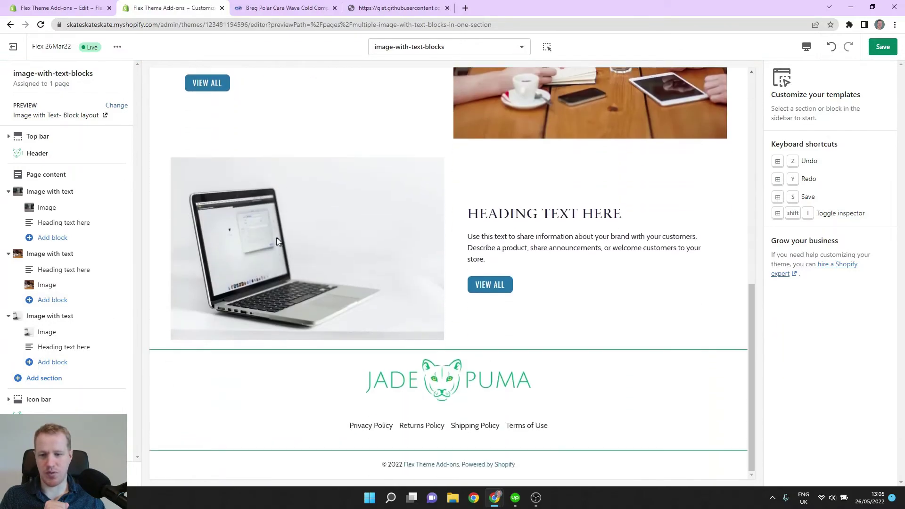
Search 'image' in the section picker, add Image/Text Blocks, and save the template
left_click(39, 380)
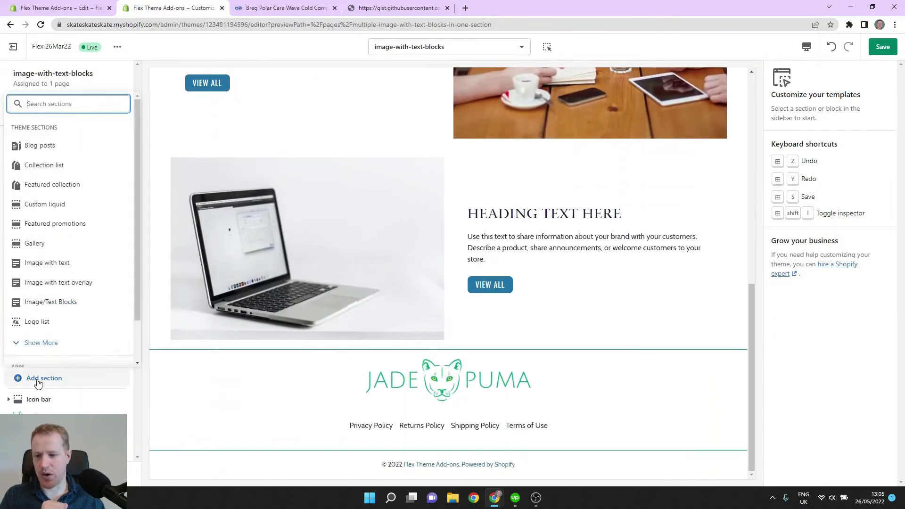
type("image")
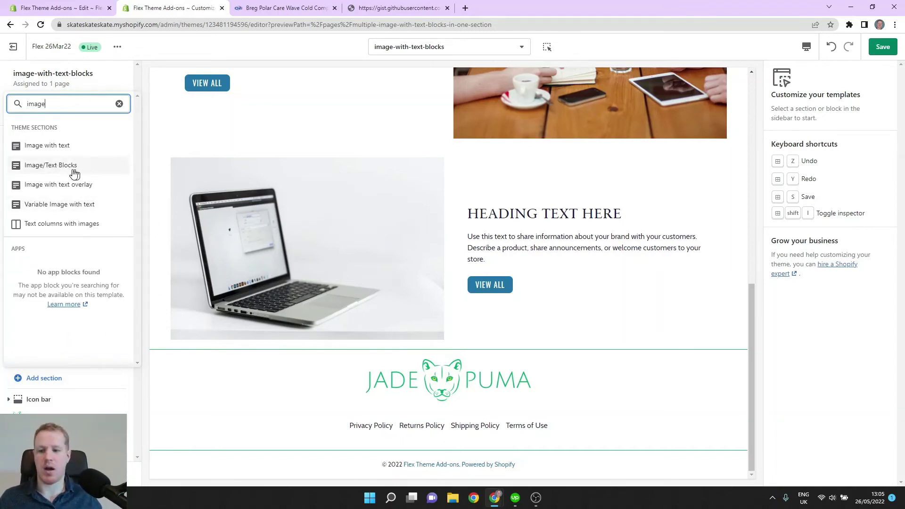
left_click(53, 166)
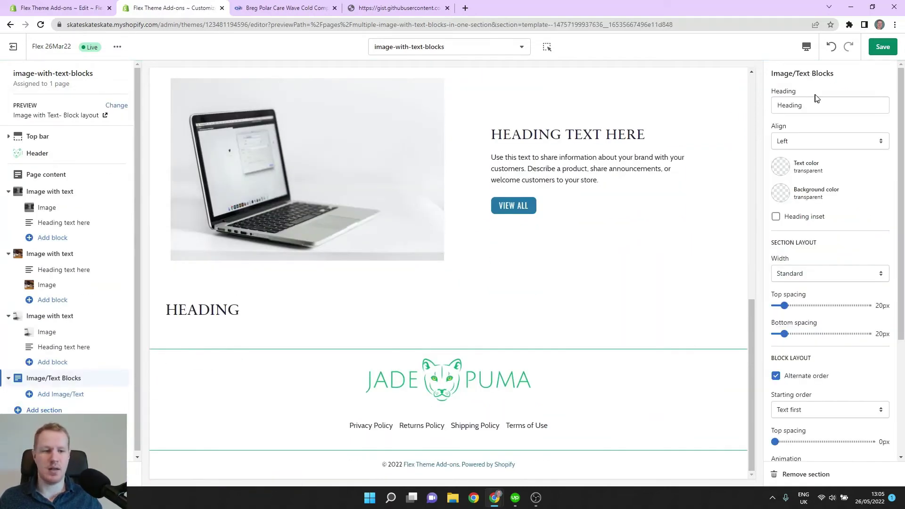
left_click(879, 53)
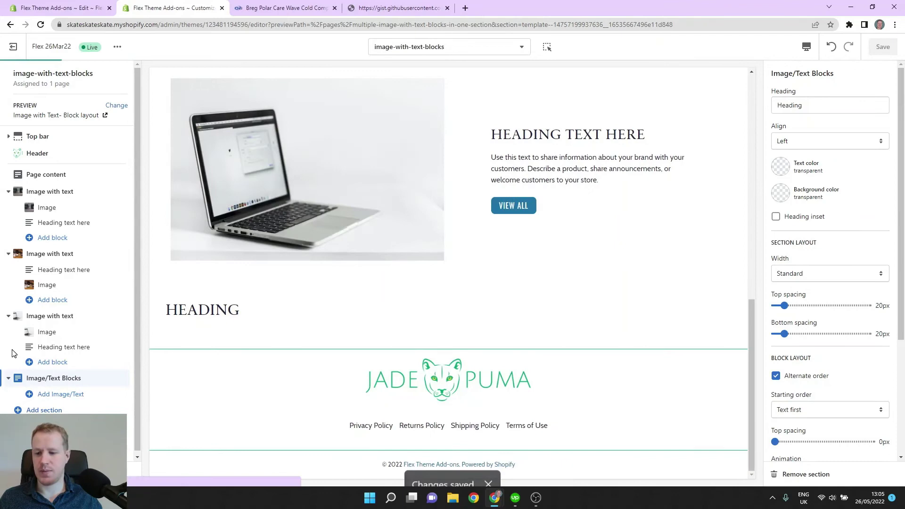
Add Image/Text blocks until the section holds four alternating image-and-text rows
left_click(46, 394)
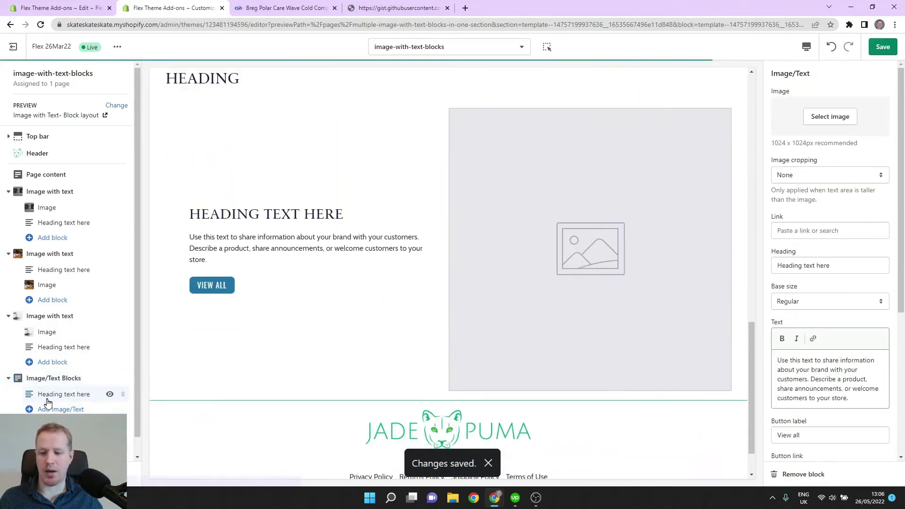
left_click(49, 410)
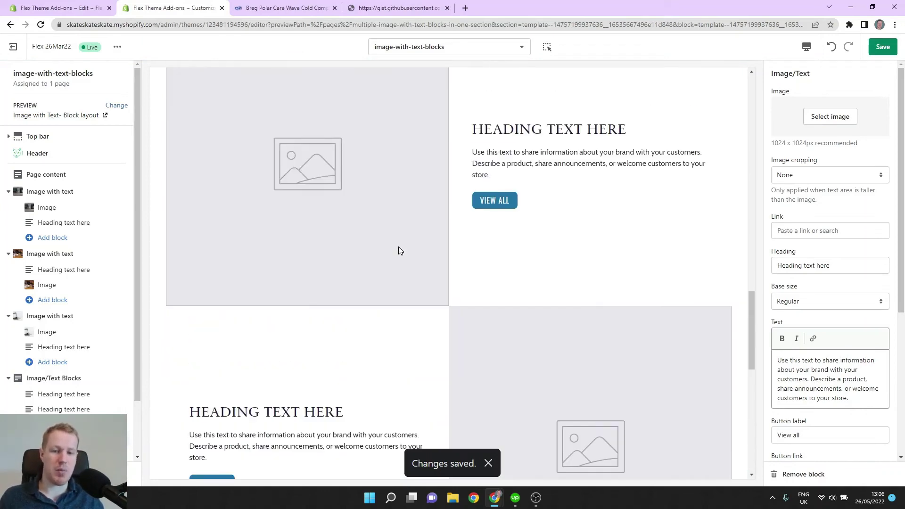
scroll(426, 261, "down", 3)
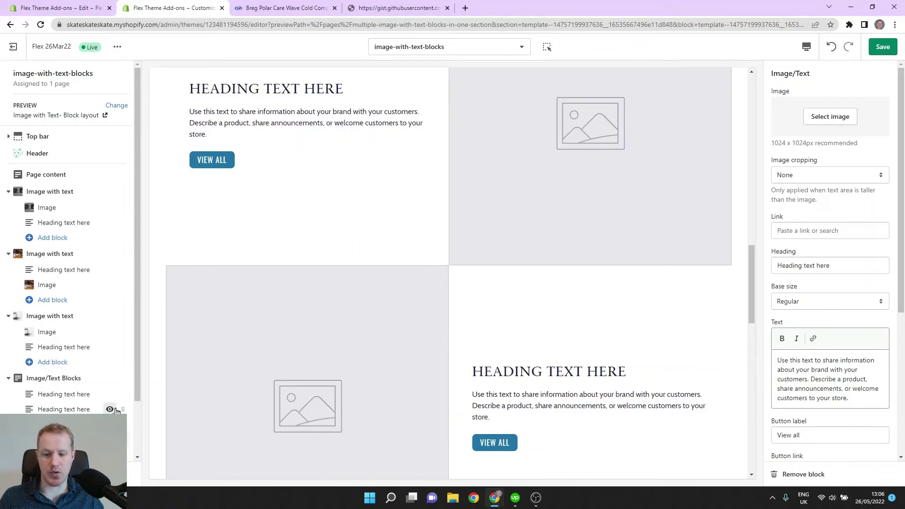
left_click_drag(124, 409, 116, 331)
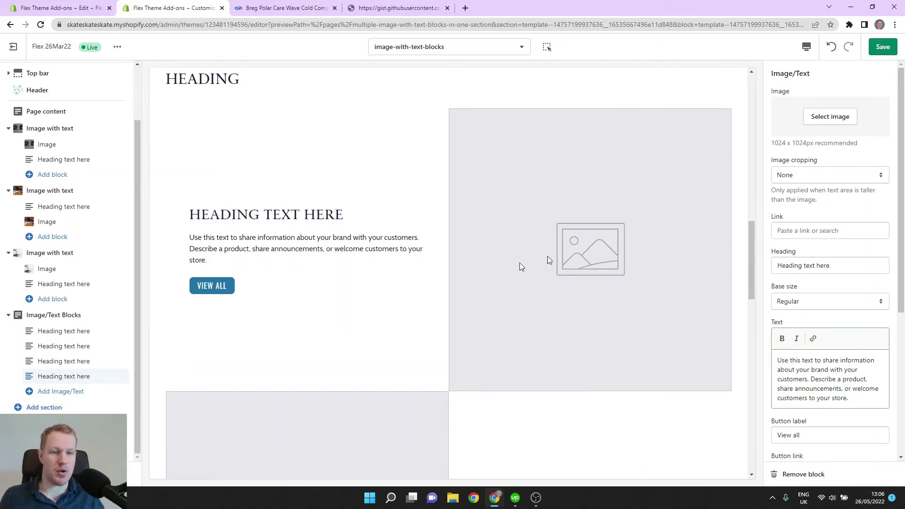
Set the Image/Text Blocks starting order to Image first with Alternate order re-enabled, then save
left_click(65, 319)
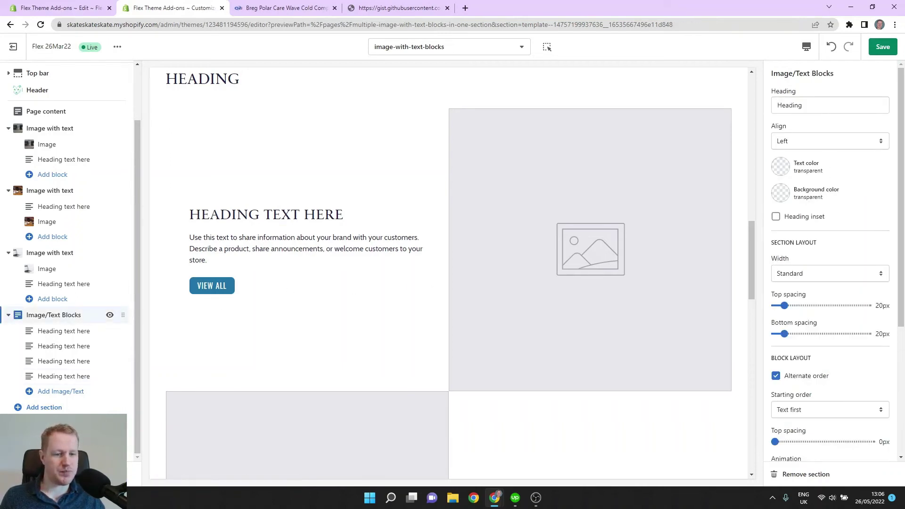
scroll(829, 242, "down", 3)
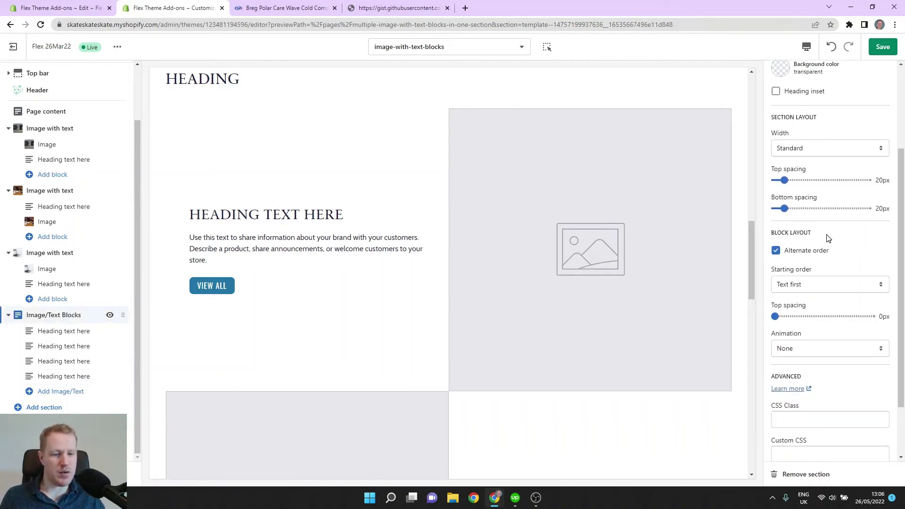
left_click(776, 251)
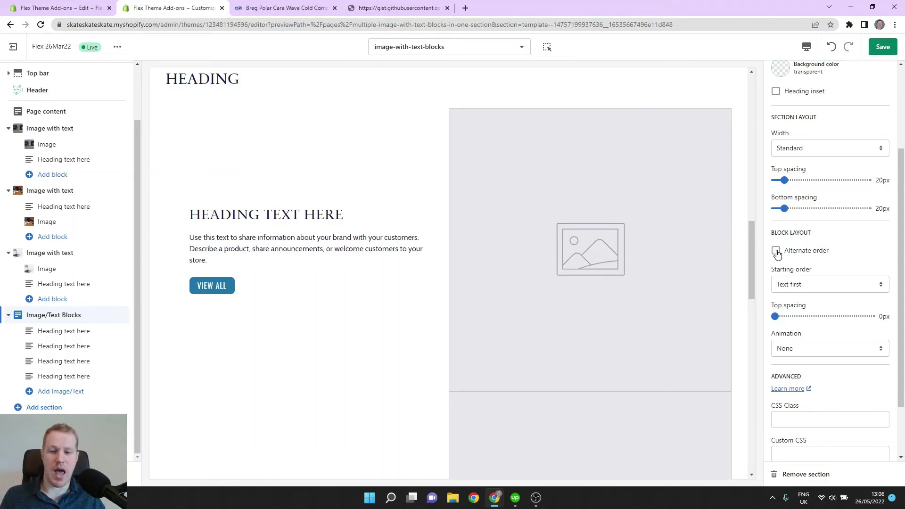
left_click(862, 290)
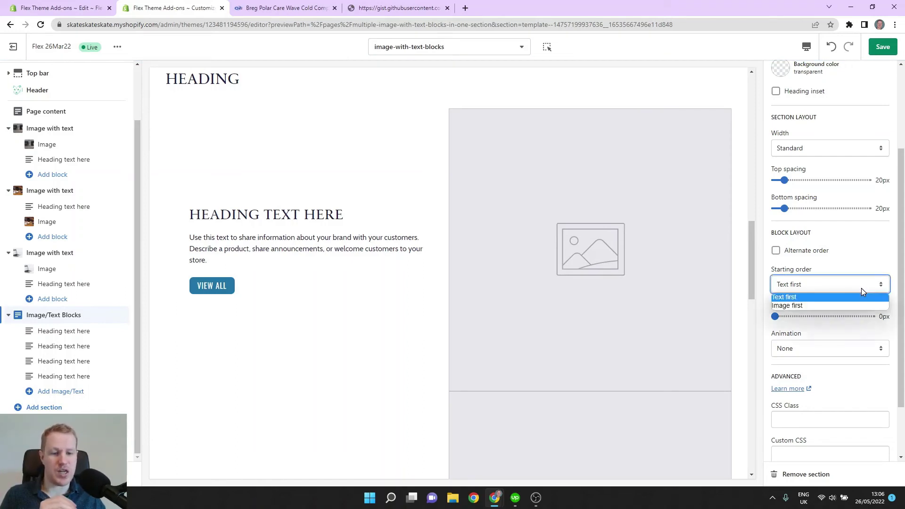
left_click(830, 306)
left_click(879, 51)
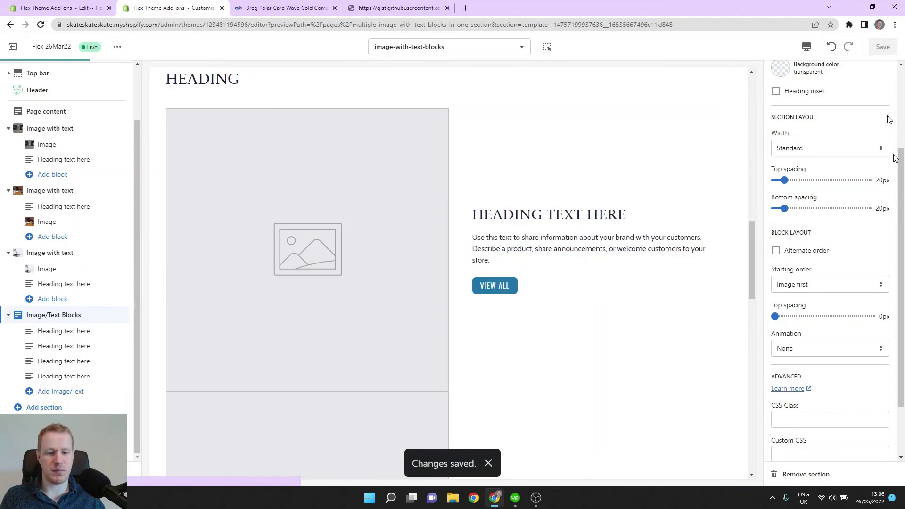
left_click(777, 252)
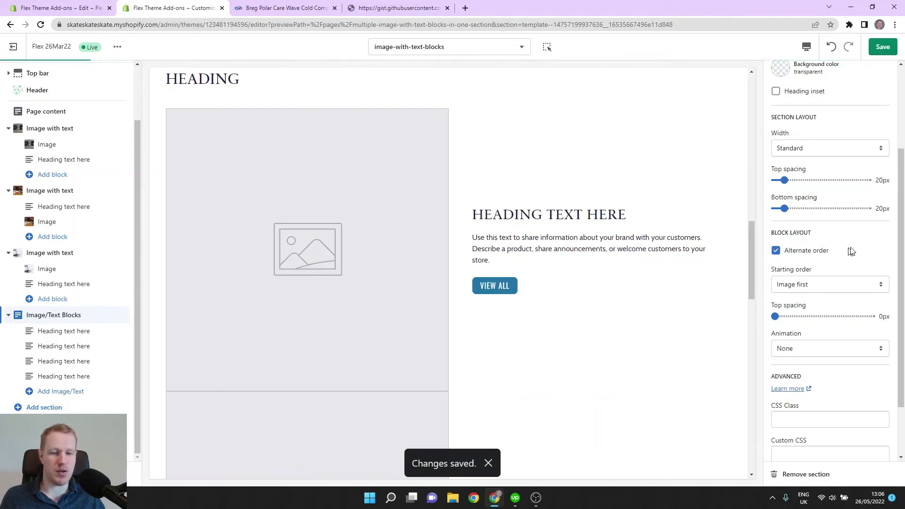
left_click(883, 51)
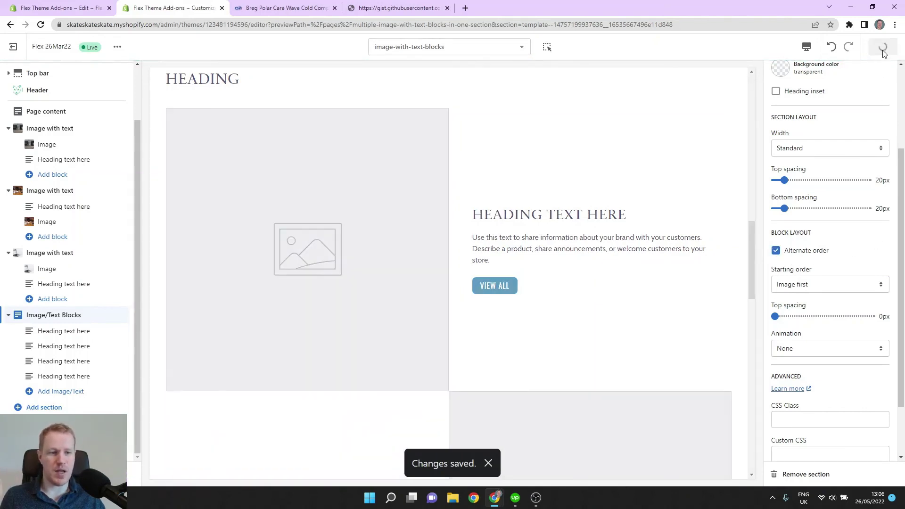
scroll(446, 182, "down", 5)
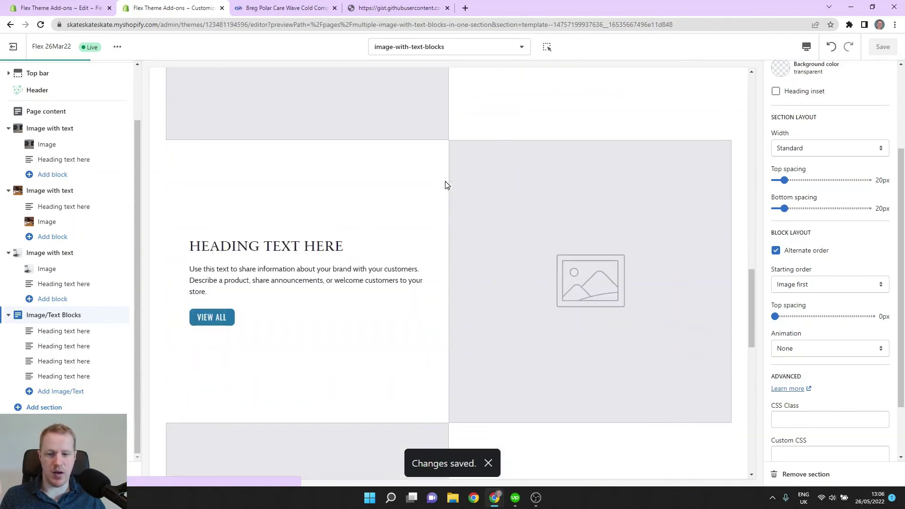
scroll(363, 212, "down", 3)
scroll(362, 213, "up", 5)
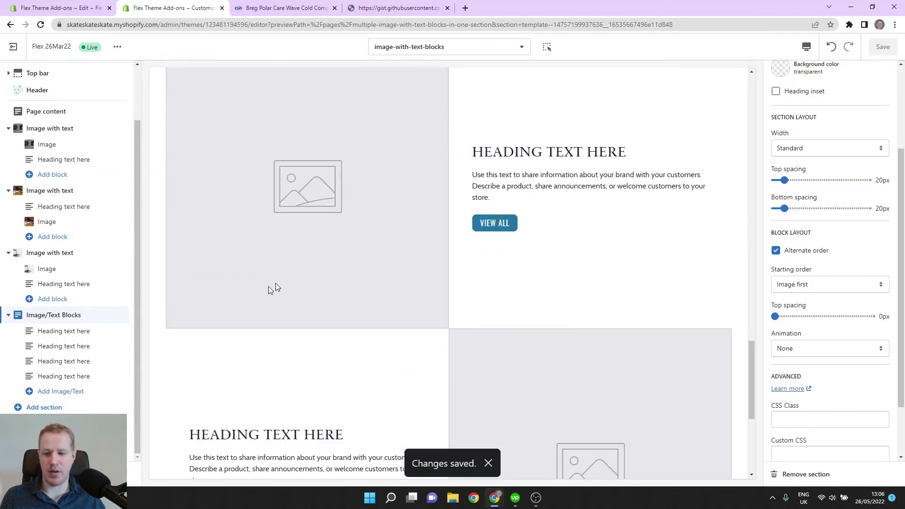
scroll(434, 253, "down", 2)
scroll(436, 250, "down", 2)
scroll(436, 250, "down", 5)
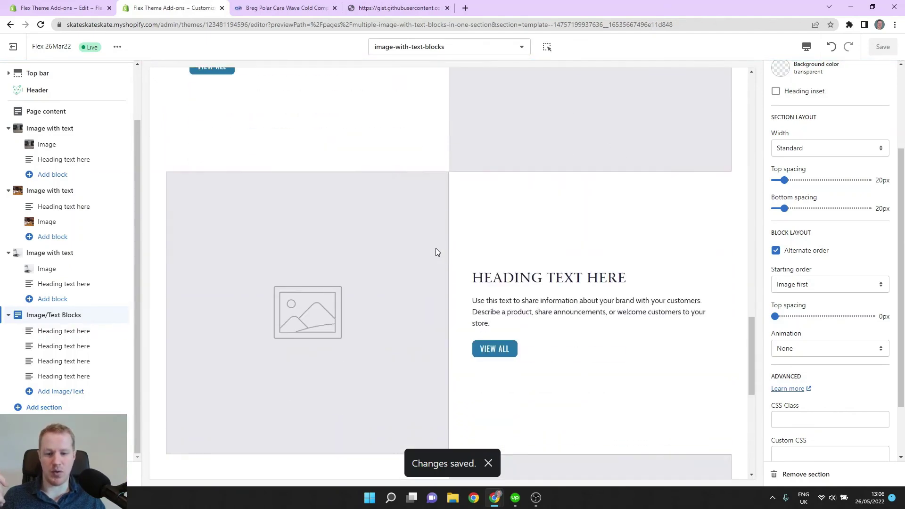
scroll(436, 250, "down", 5)
scroll(432, 252, "down", 3)
scroll(432, 252, "up", 10)
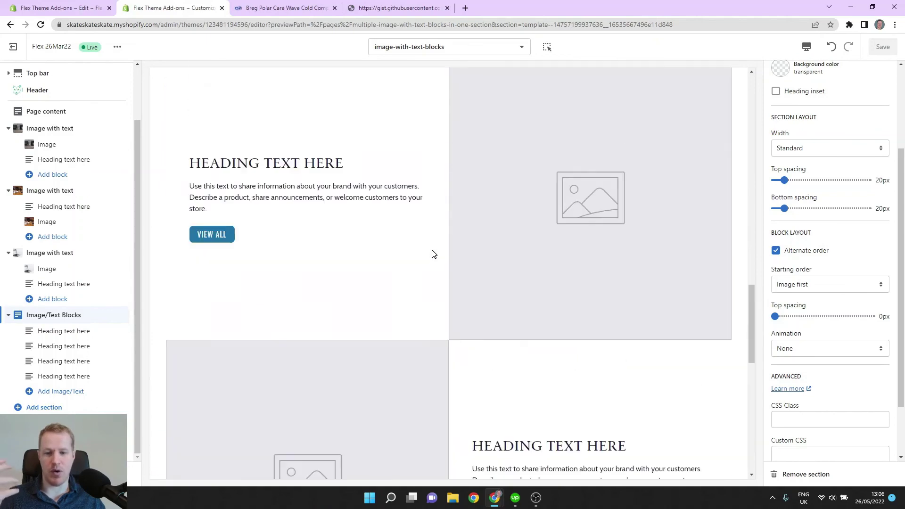
scroll(432, 250, "up", 6)
scroll(388, 255, "up", 3)
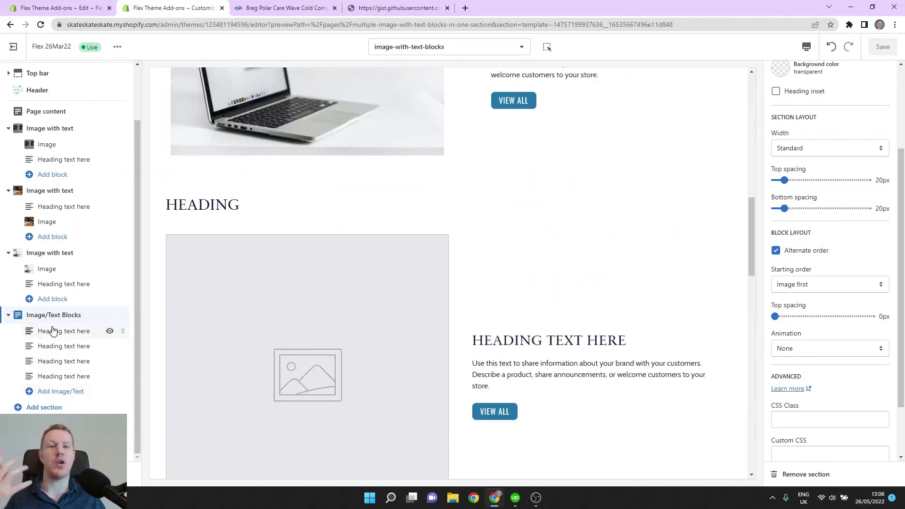